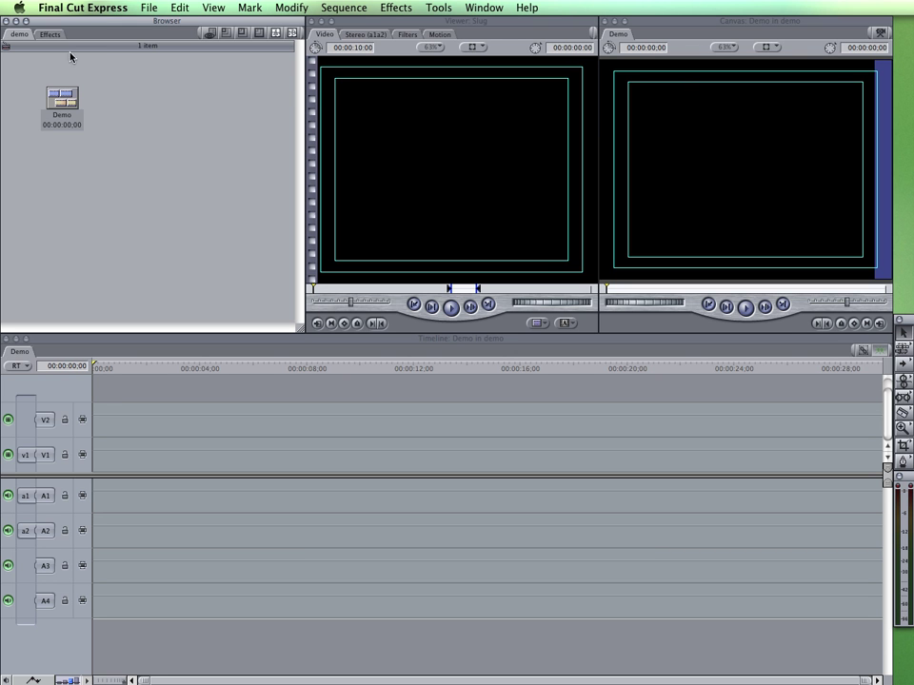
# Import cit_x_int06_1280x1024.jpg from Desktop > Class Demo > Photos and move its icon beside Demo
pyautogui.click(149, 8)
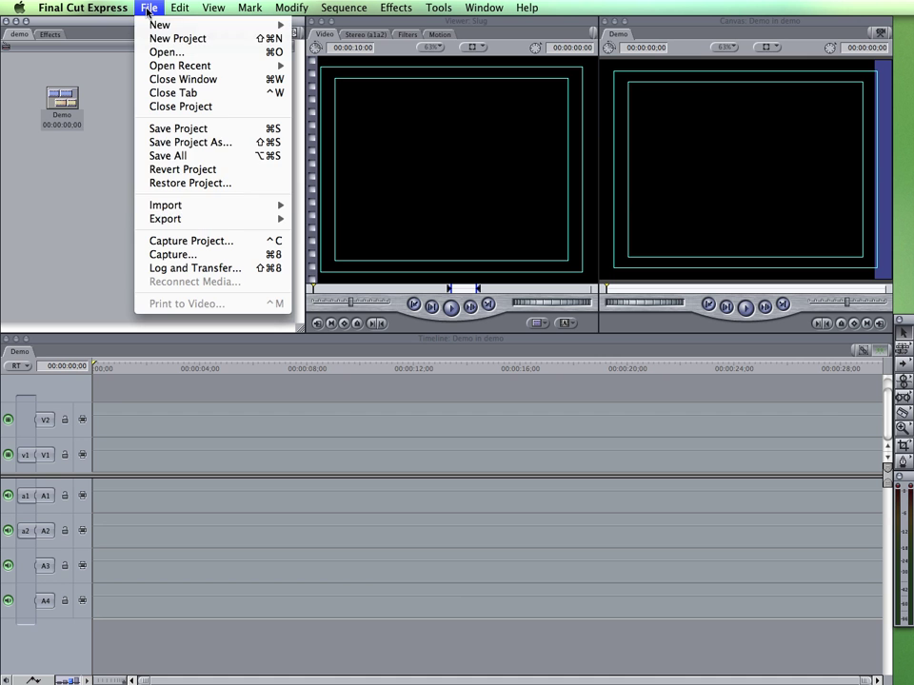
pyautogui.moveTo(171, 207)
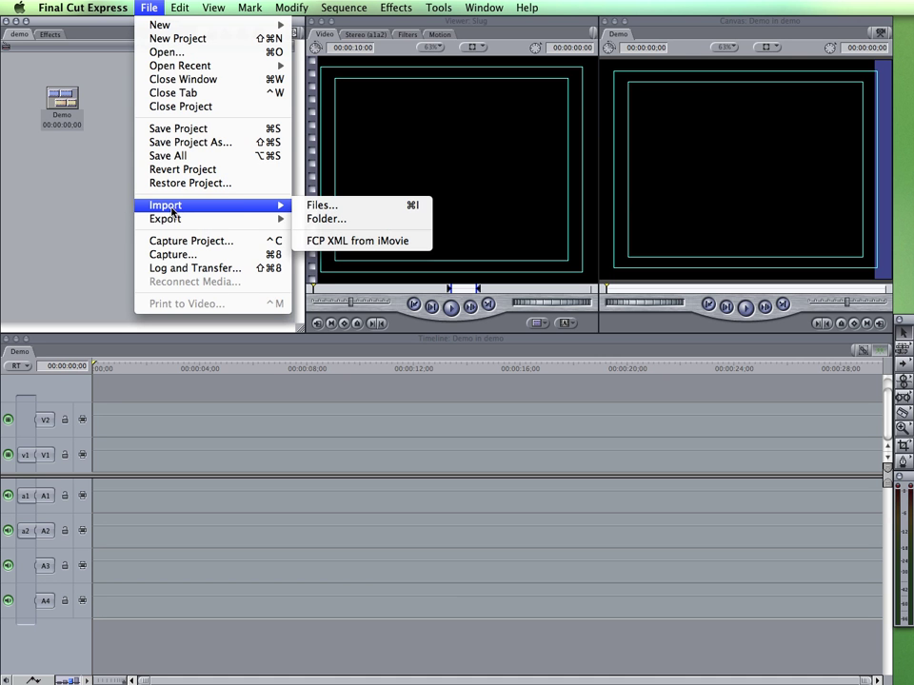
pyautogui.click(323, 206)
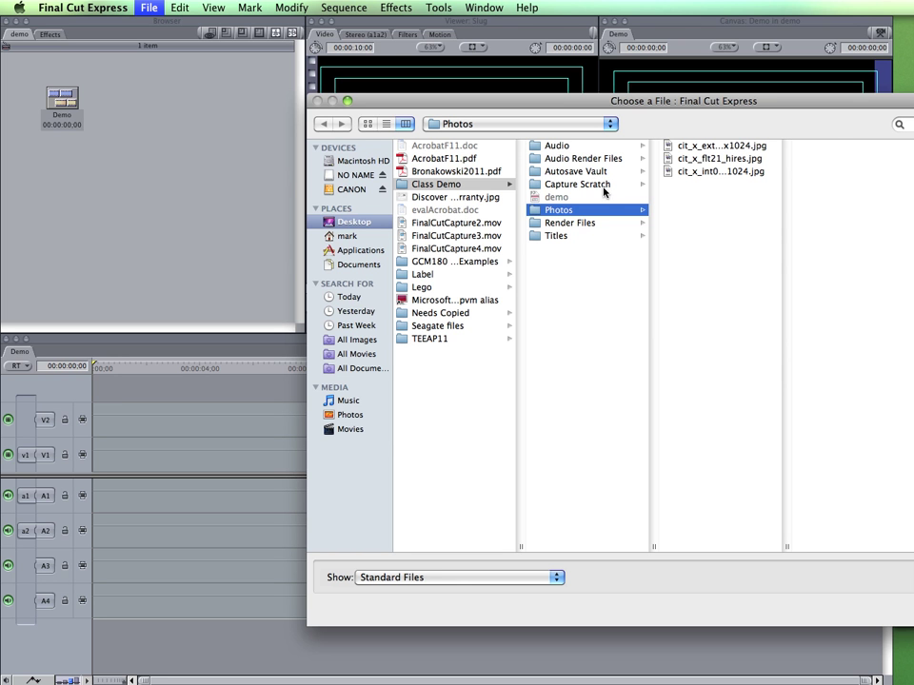
pyautogui.click(711, 174)
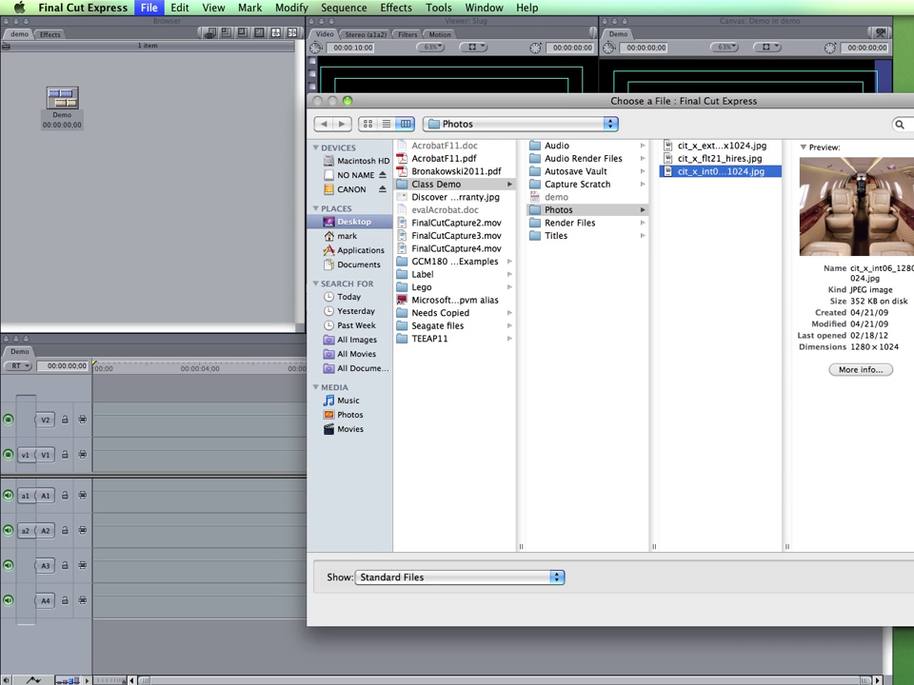
pyautogui.press('Return')
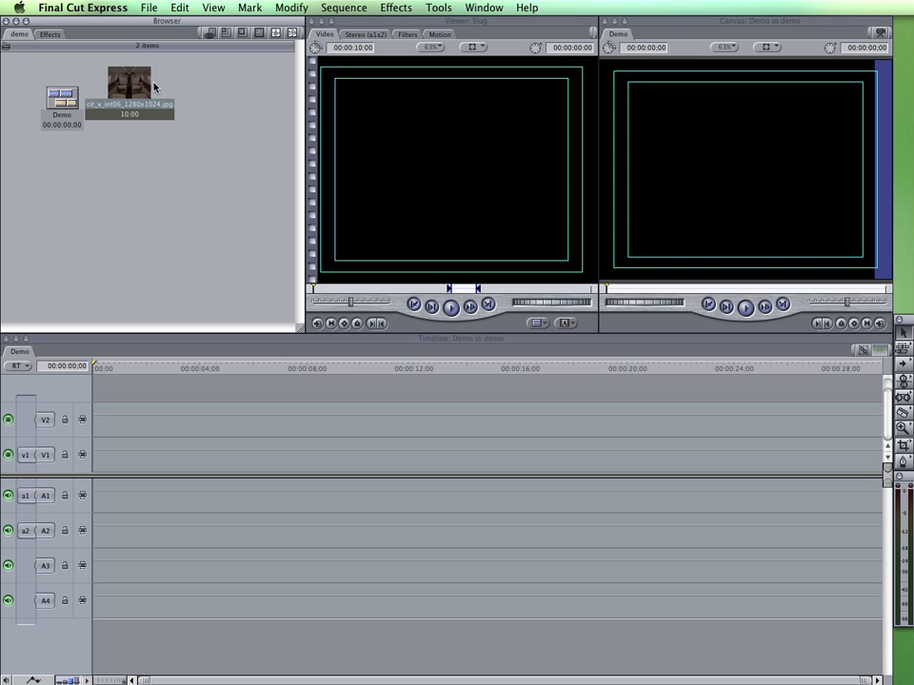
pyautogui.moveTo(143, 84); pyautogui.dragTo(179, 100)
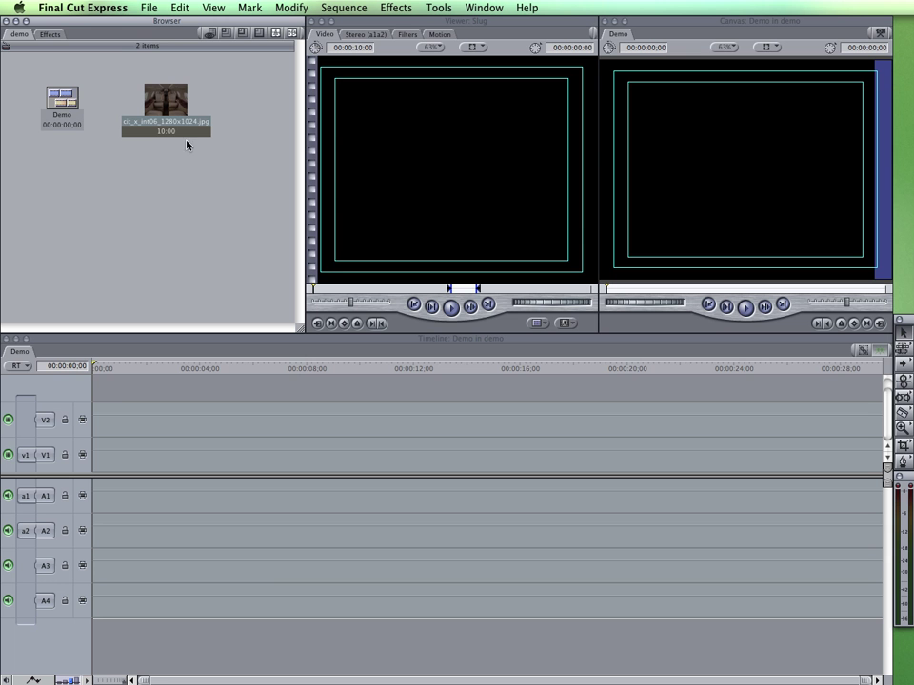
# In Log and Transfer, preview CANON Clips #1–#3 and queue Clip #1 for transfer
pyautogui.click(149, 8)
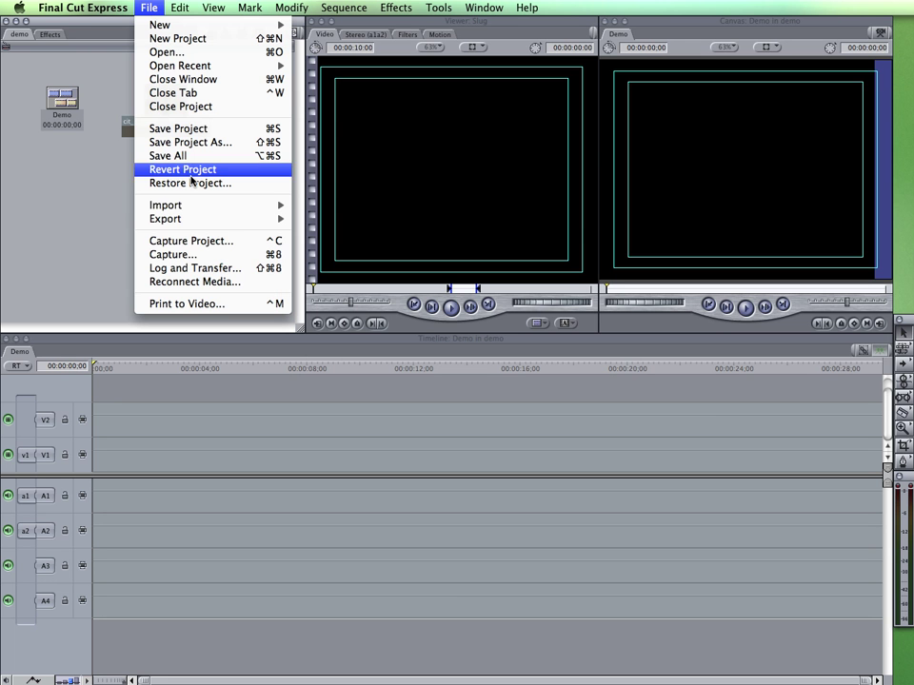
pyautogui.click(152, 270)
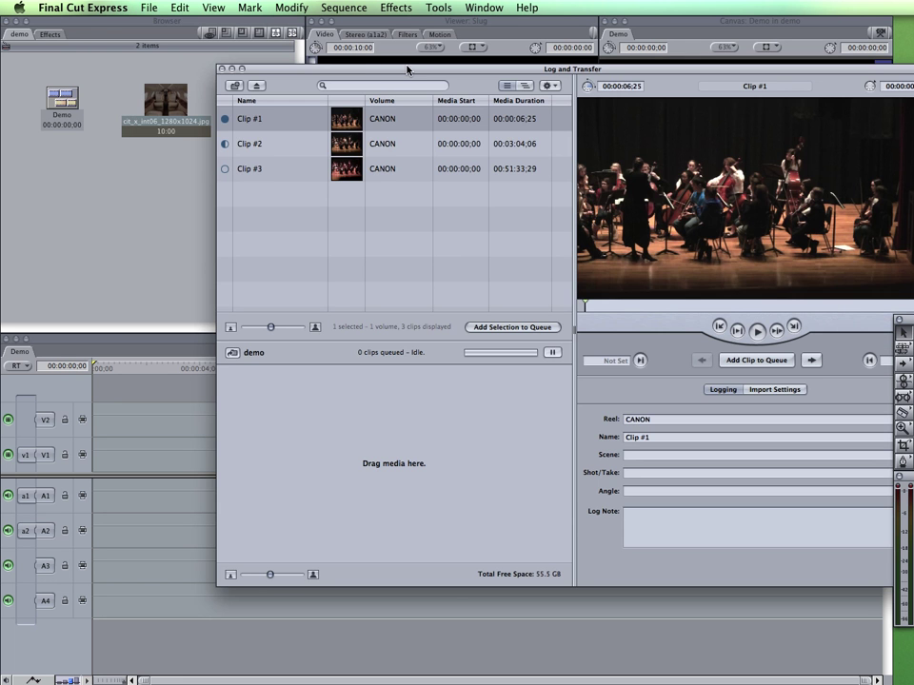
pyautogui.moveTo(408, 69); pyautogui.dragTo(317, 79)
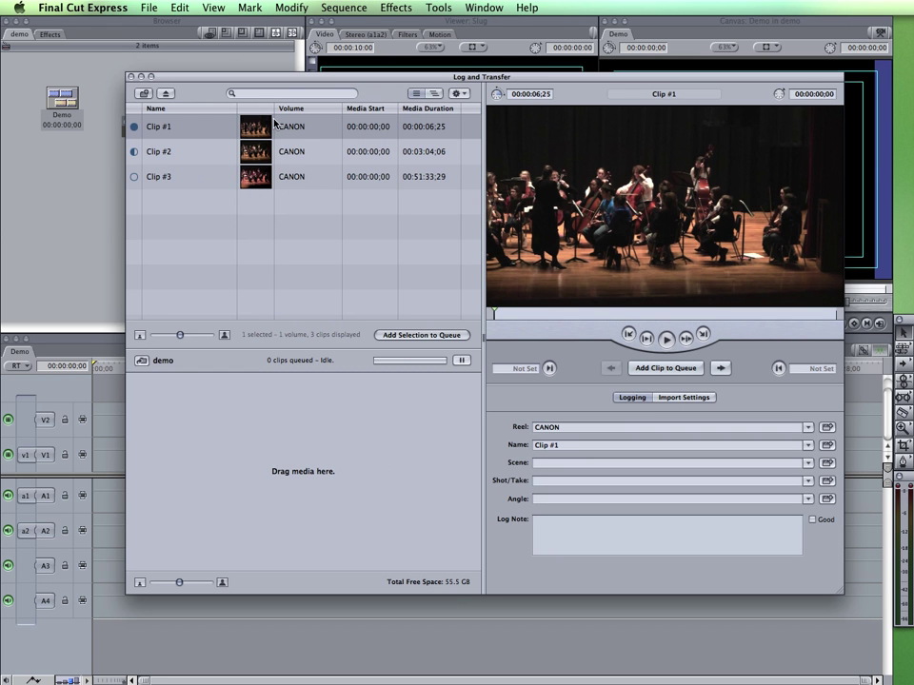
pyautogui.click(262, 150)
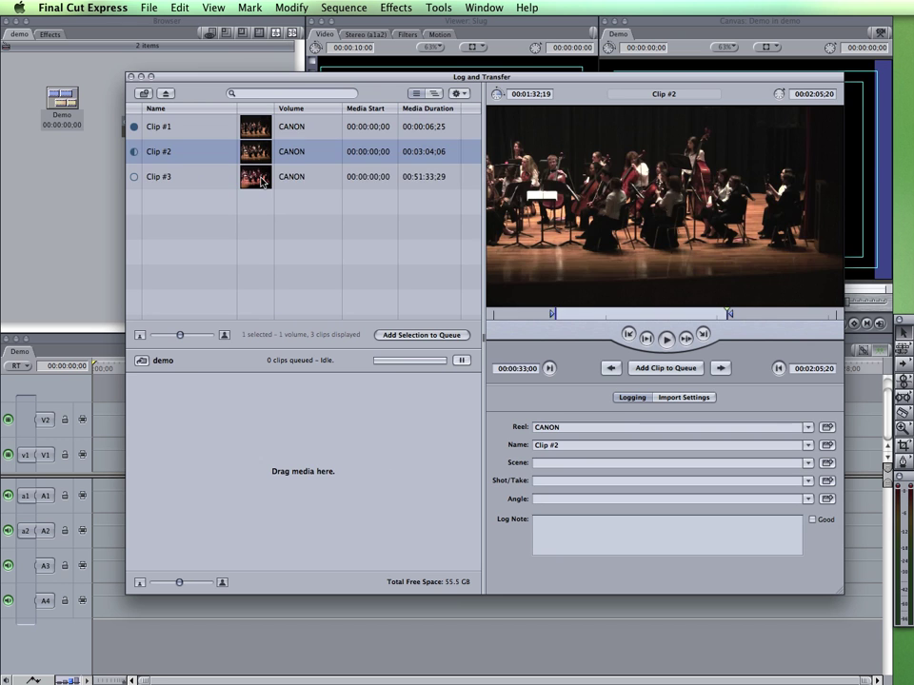
pyautogui.click(262, 178)
pyautogui.click(269, 121)
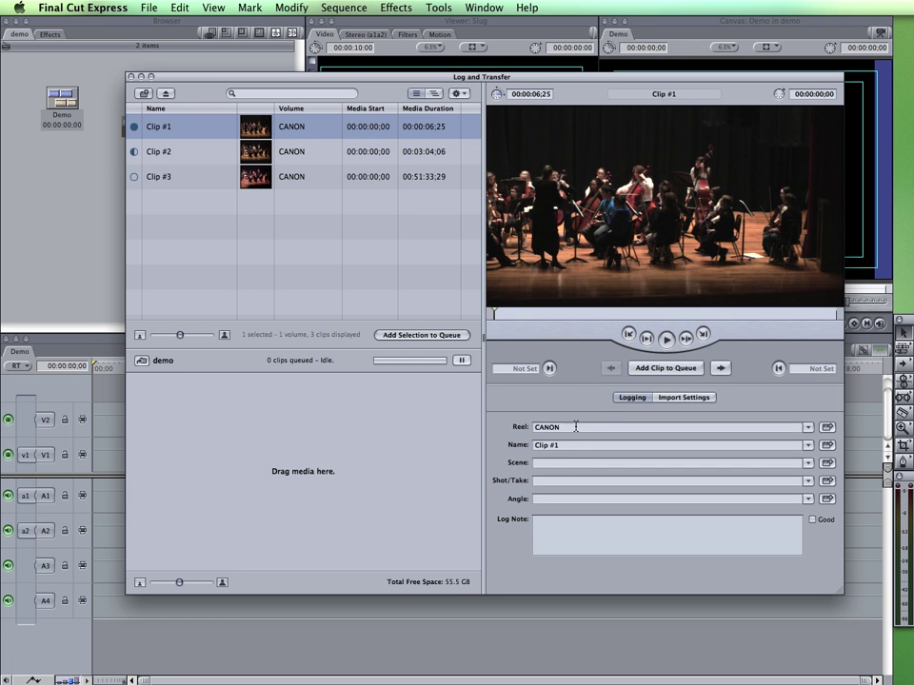
pyautogui.click(655, 368)
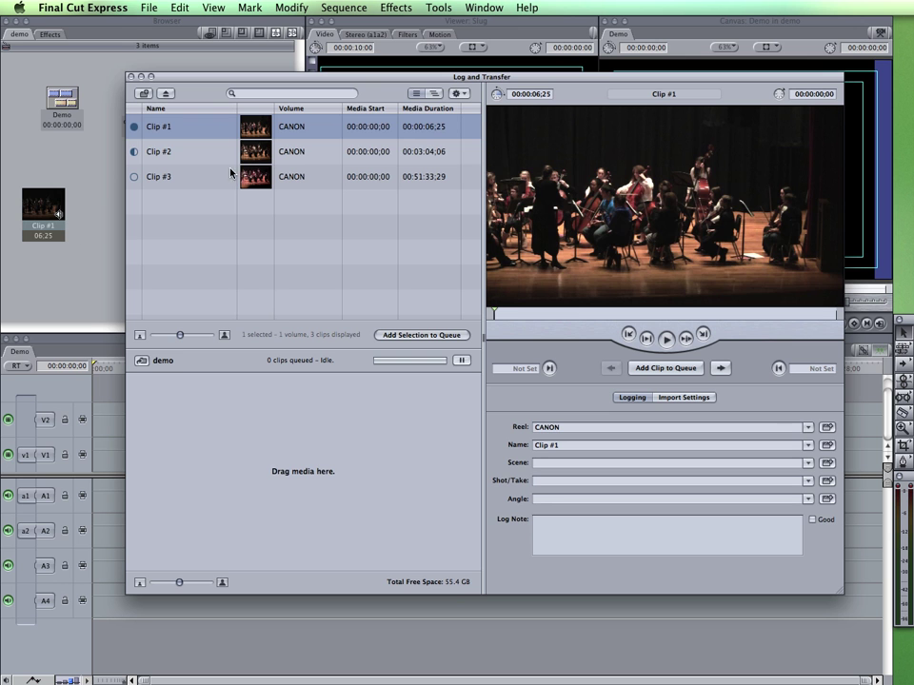
# Scrub through Clip #2, marking In at 00:00:51;01 and Out at 00:01:42;25
pyautogui.click(267, 161)
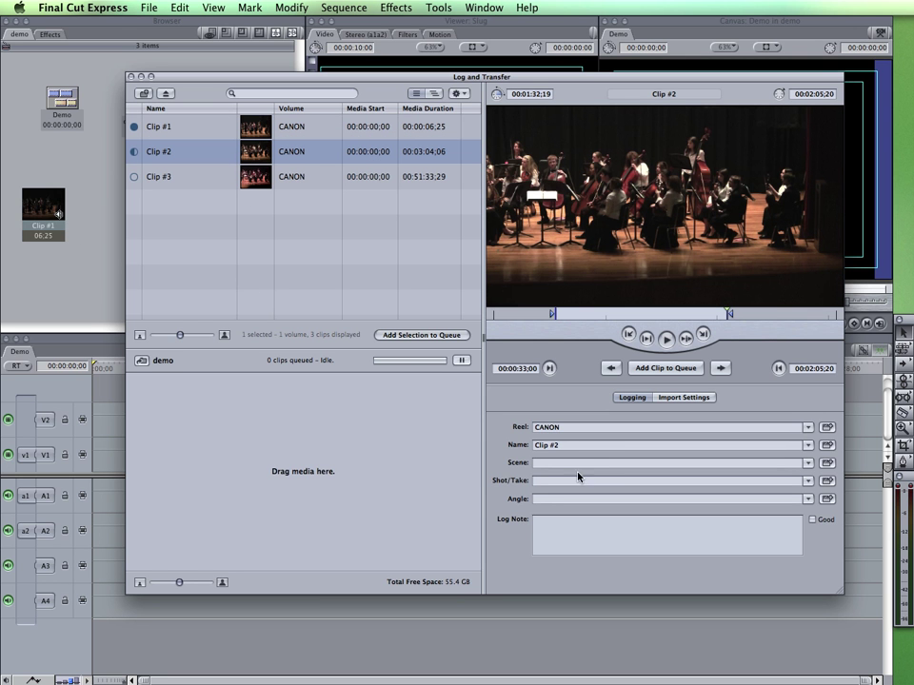
pyautogui.click(578, 314)
pyautogui.click(623, 318)
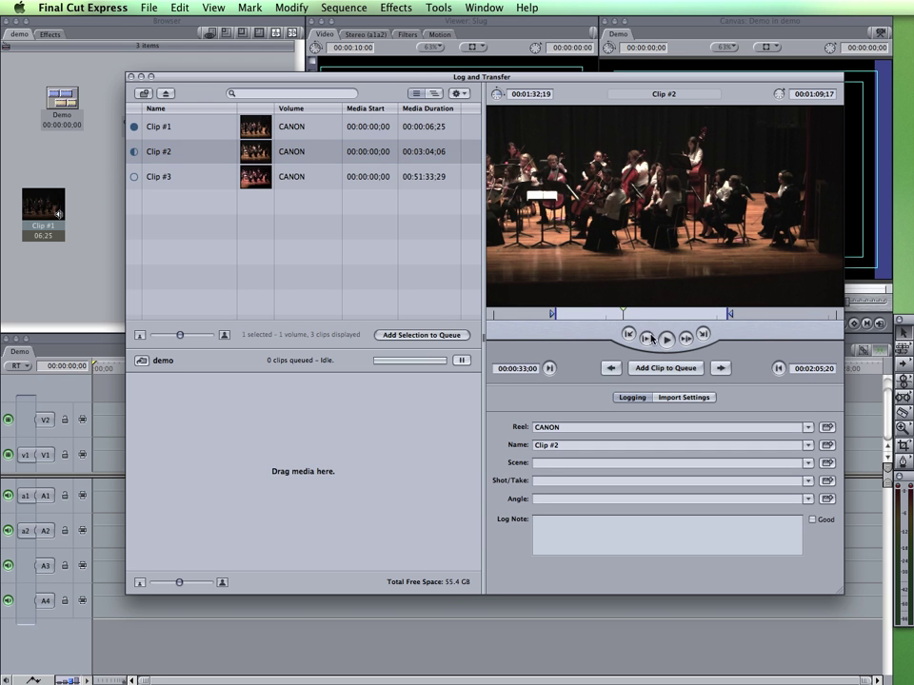
pyautogui.click(647, 340)
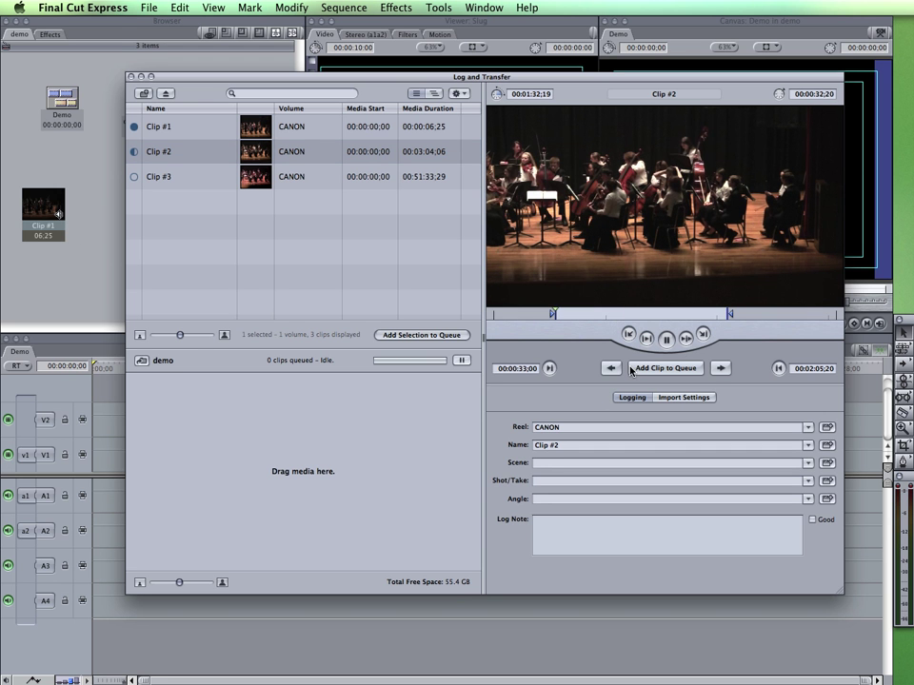
pyautogui.click(666, 340)
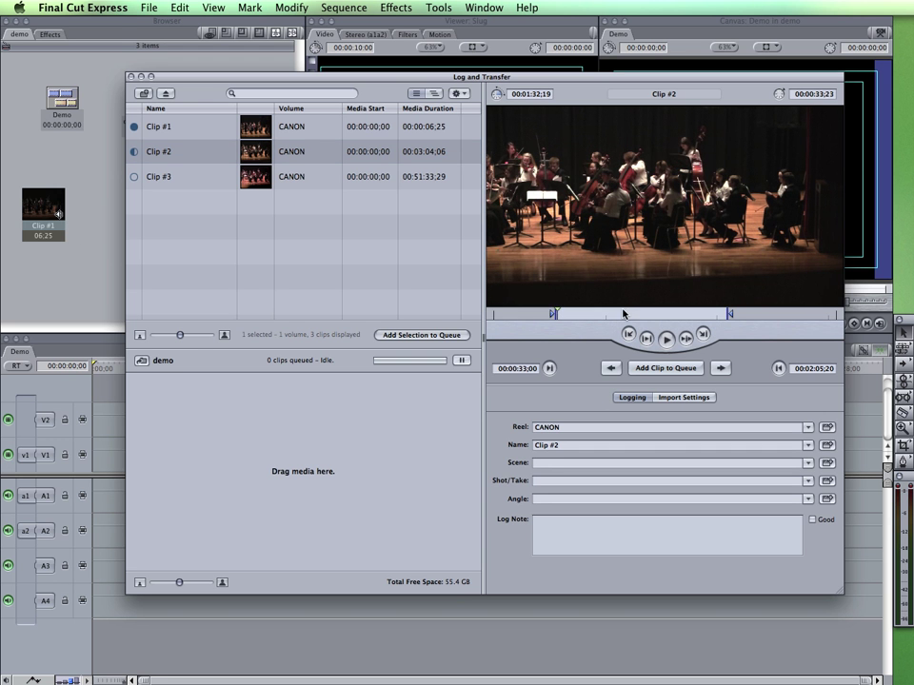
pyautogui.click(589, 316)
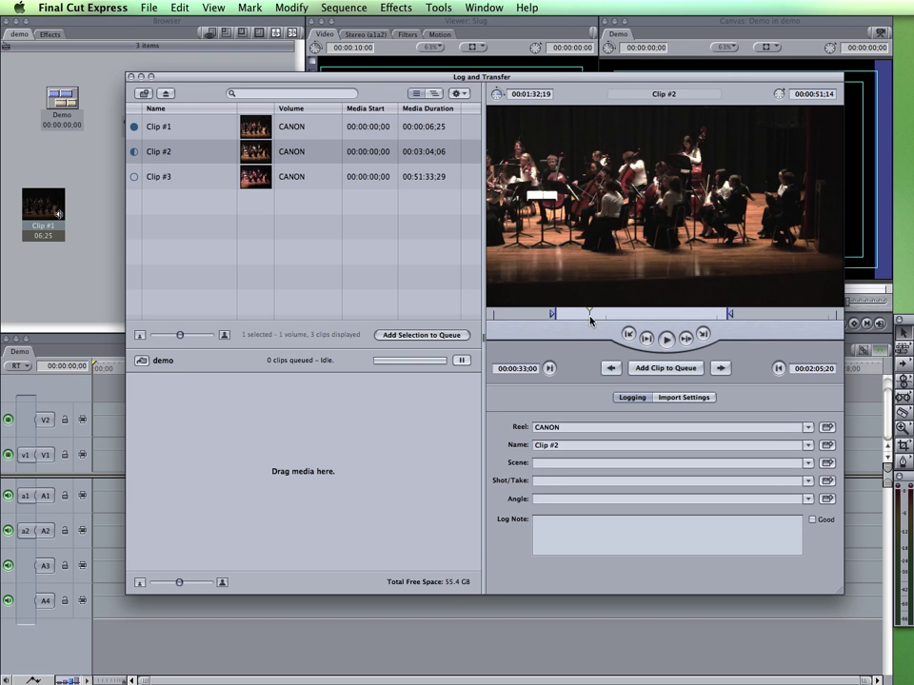
pyautogui.click(549, 370)
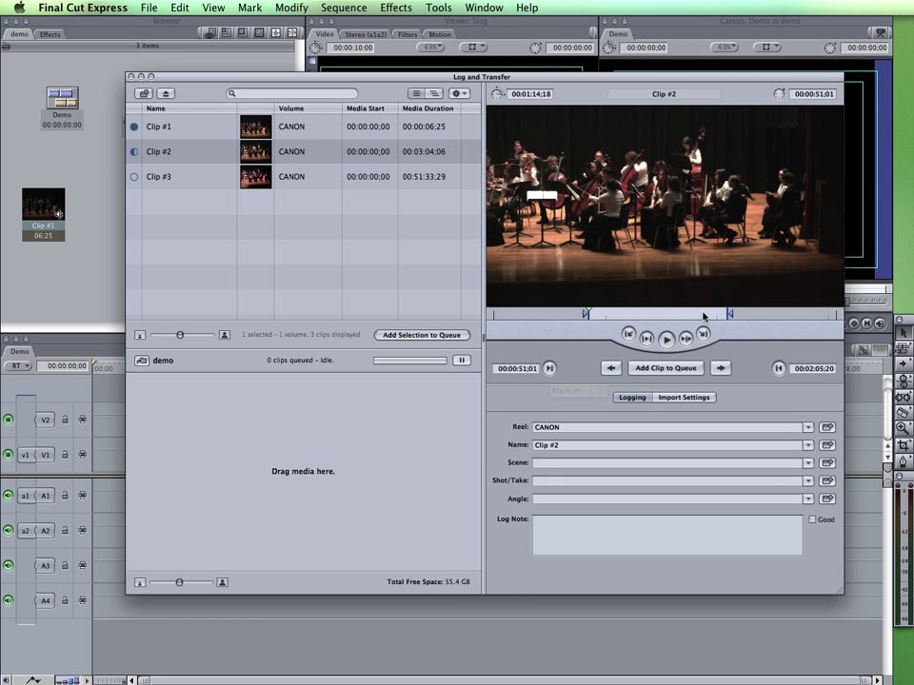
pyautogui.click(685, 315)
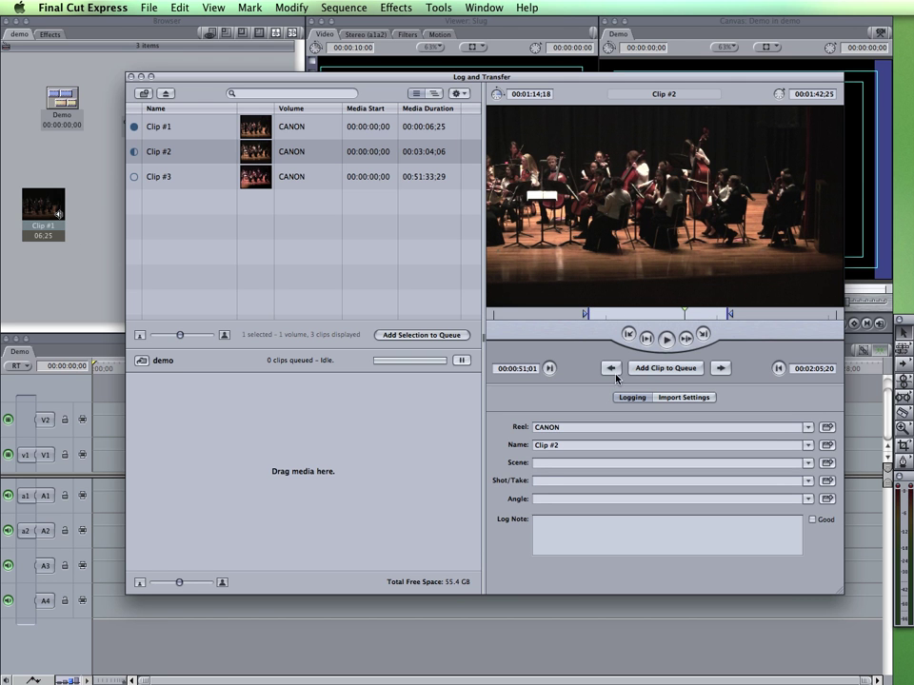
pyautogui.click(779, 369)
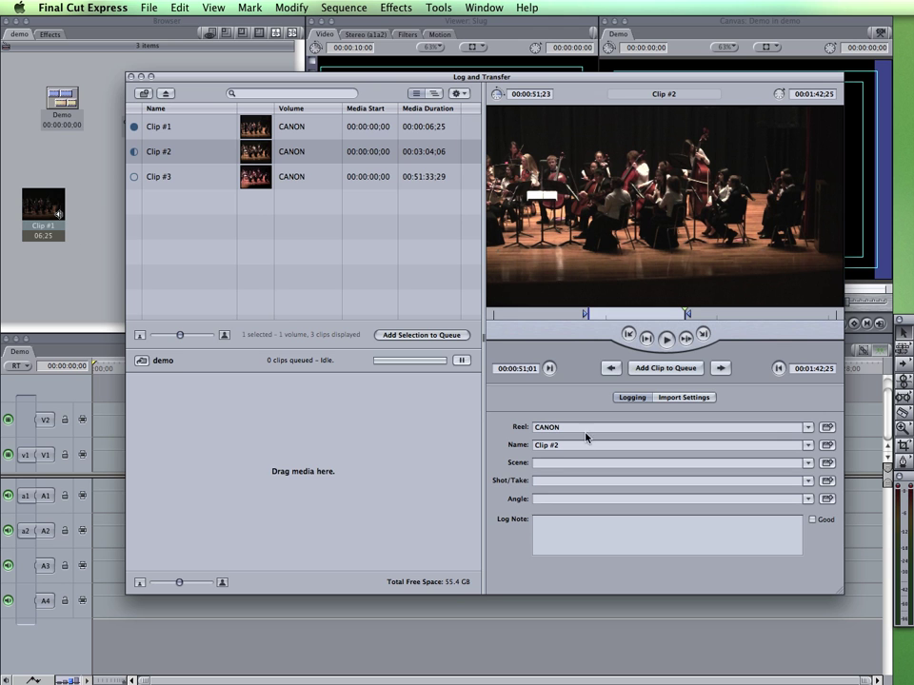
# Queue the trimmed Clip #2, then queue Clip #3 from its start and delete it from the queue
pyautogui.click(654, 369)
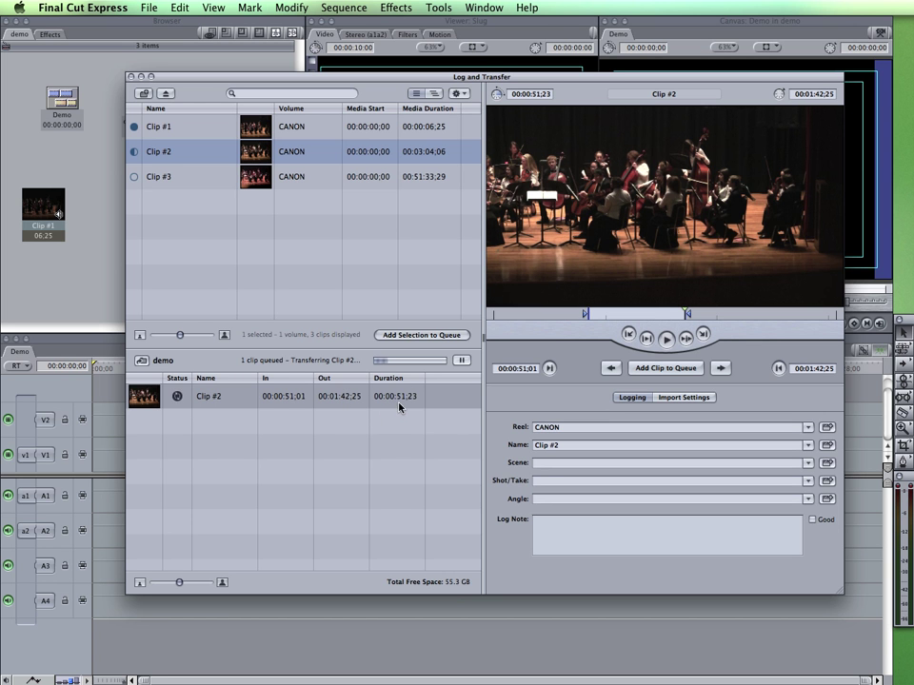
pyautogui.click(461, 360)
pyautogui.click(259, 178)
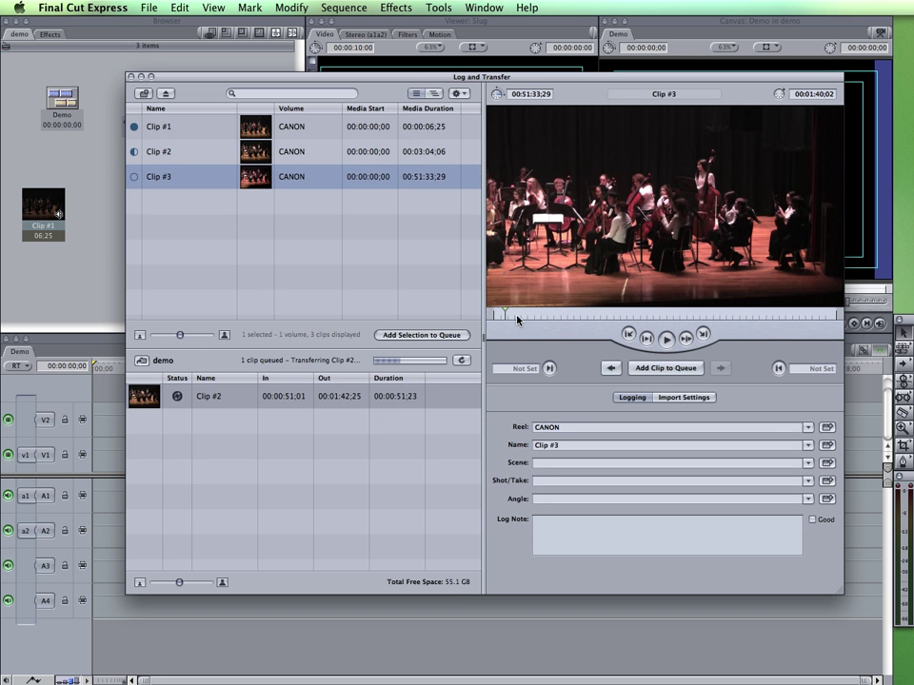
pyautogui.press('Home')
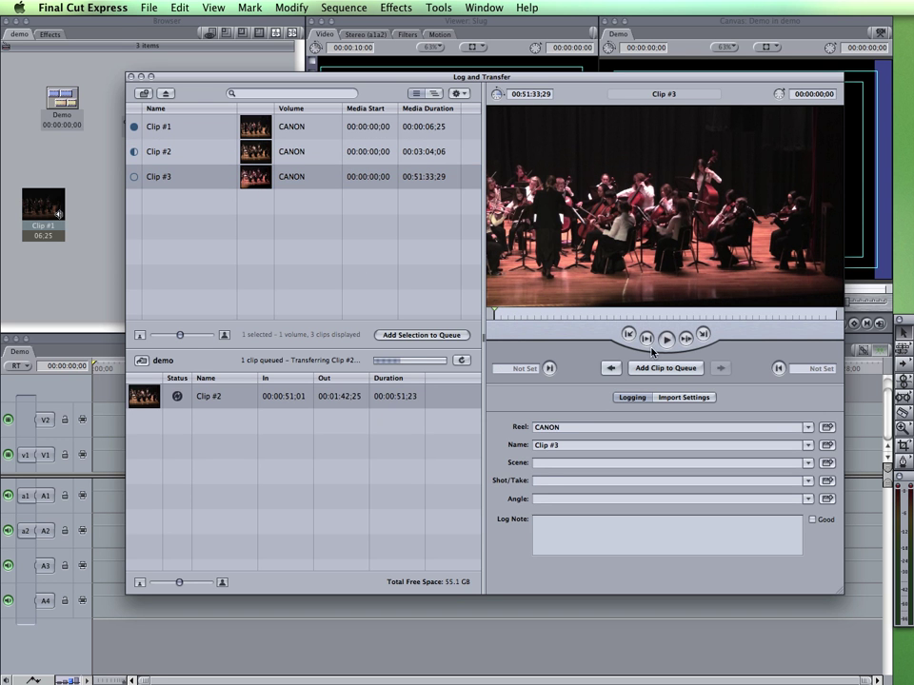
pyautogui.click(666, 368)
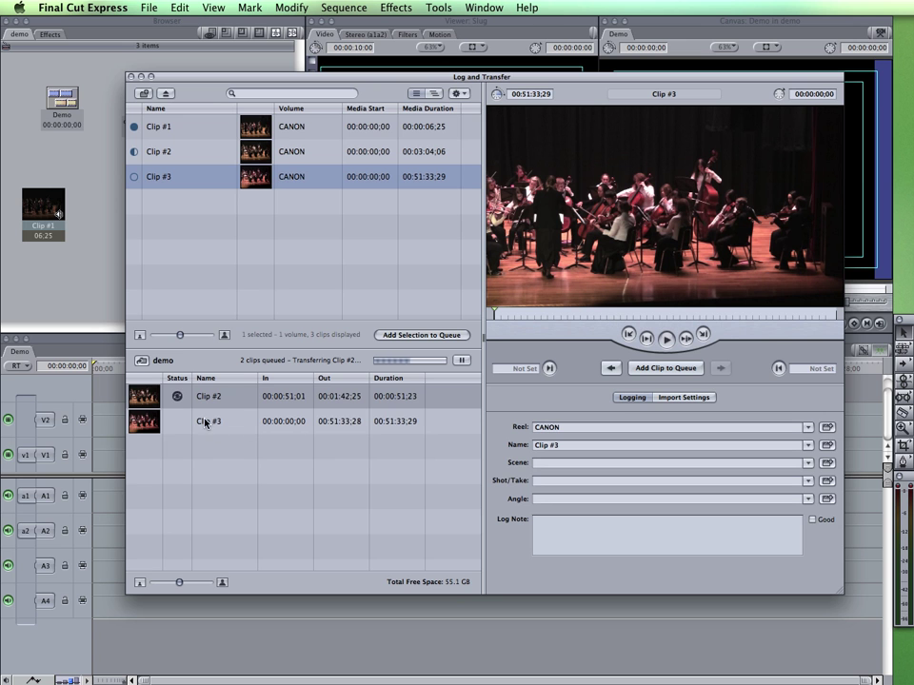
pyautogui.click(390, 427)
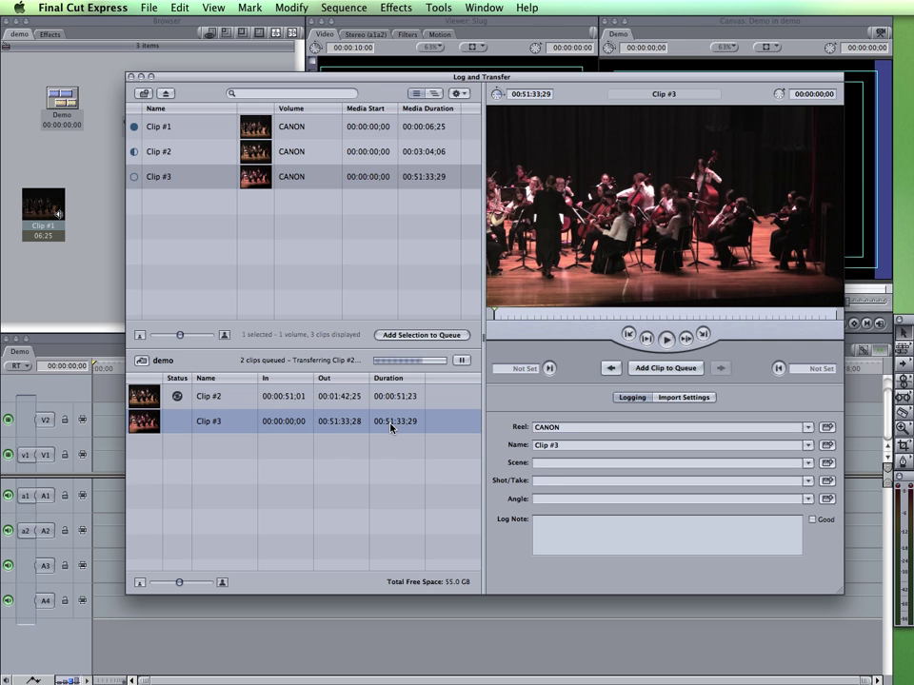
pyautogui.press('Delete')
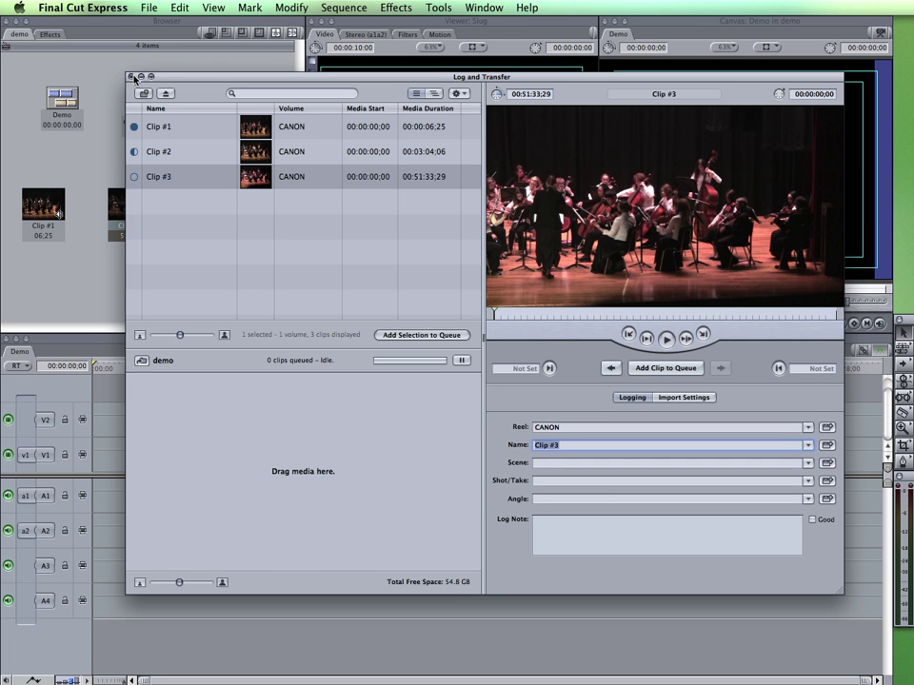
# Close Log and Transfer and line up Clip #1 and Clip #2 side by side in the browser
pyautogui.click(131, 76)
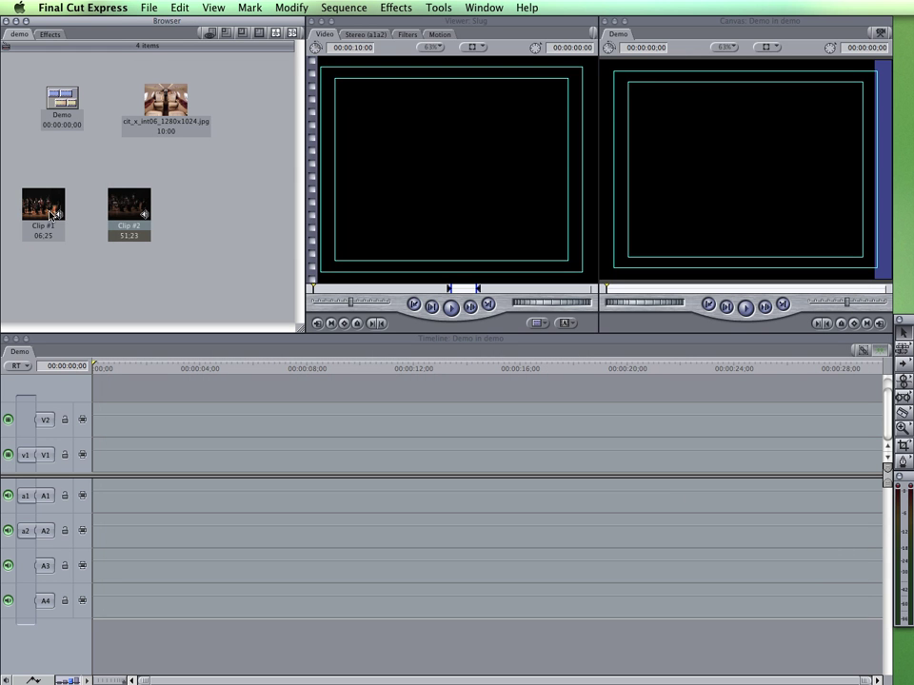
pyautogui.moveTo(49, 215); pyautogui.dragTo(63, 182)
pyautogui.moveTo(134, 213); pyautogui.dragTo(124, 181)
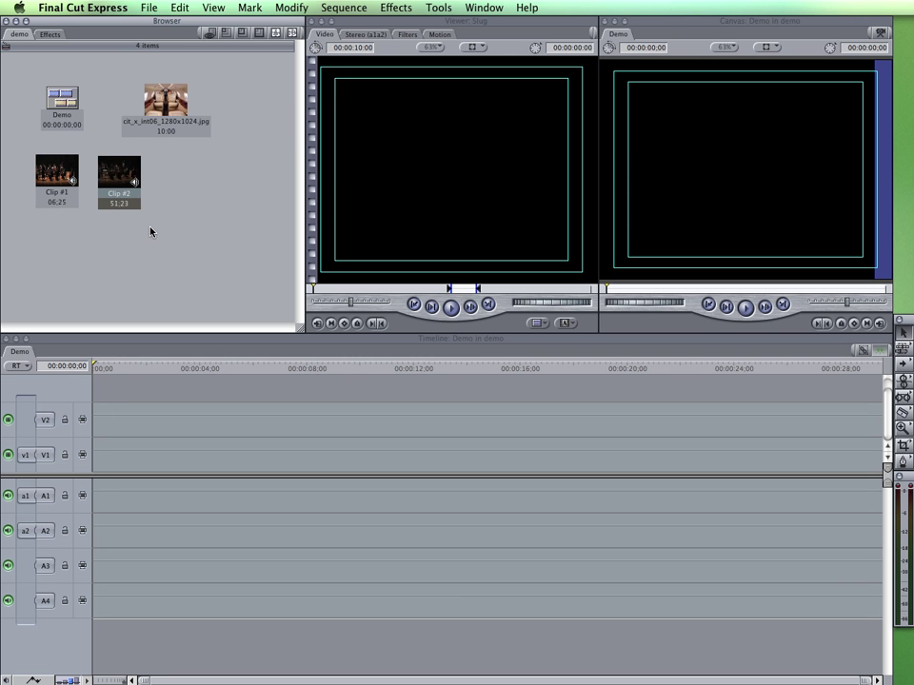
pyautogui.click(148, 7)
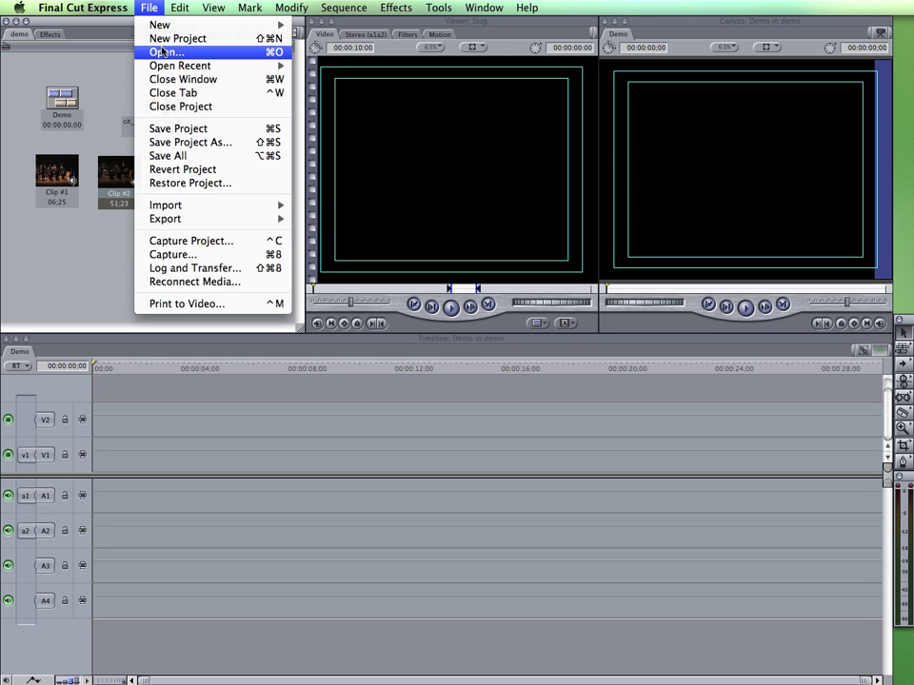
# Open the Capture window, play the orchestra tape and fast-forward it to about 00:01:23
pyautogui.click(193, 257)
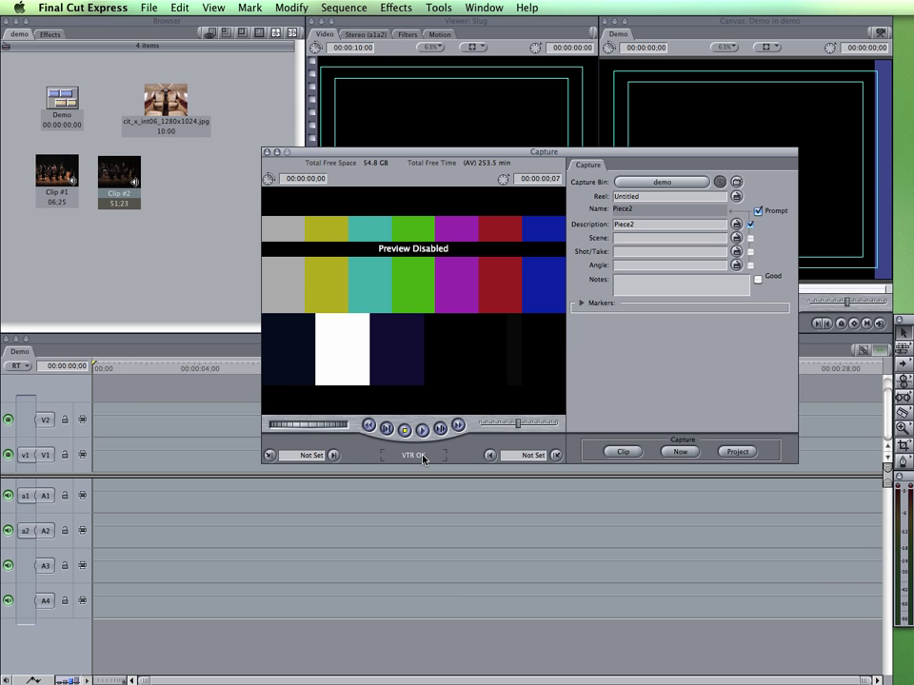
pyautogui.press('space')
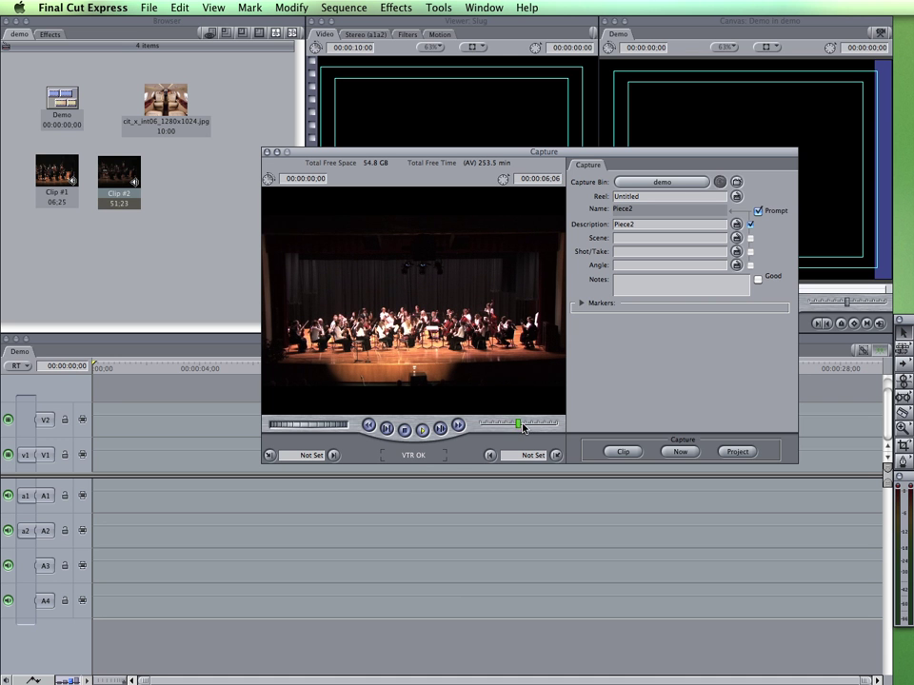
pyautogui.moveTo(520, 429); pyautogui.dragTo(526, 184)
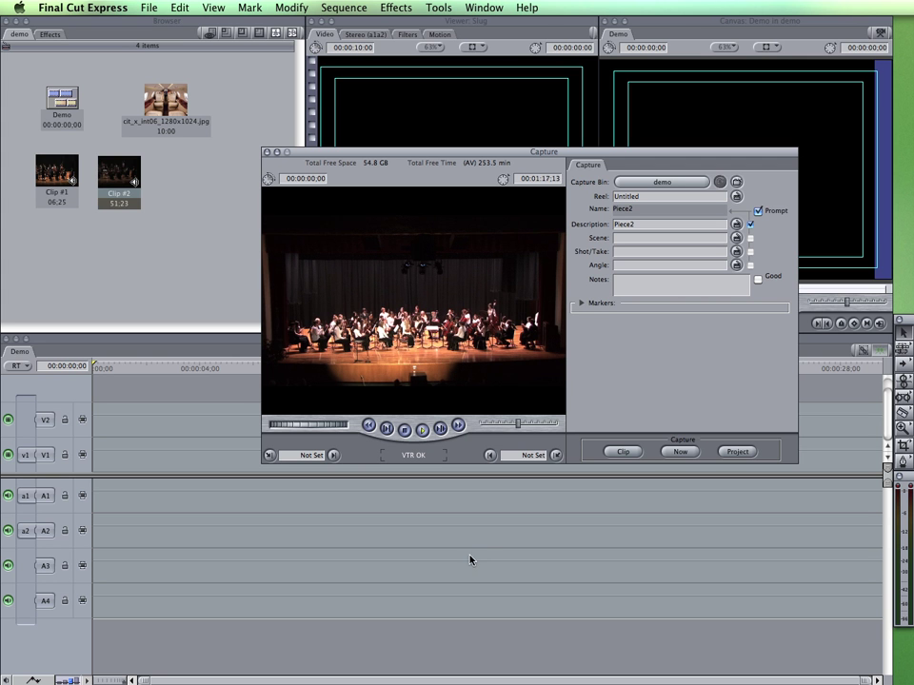
# Capture the Piece2 clip (12;02) from tape and place its icon under Clip #1
pyautogui.click(678, 451)
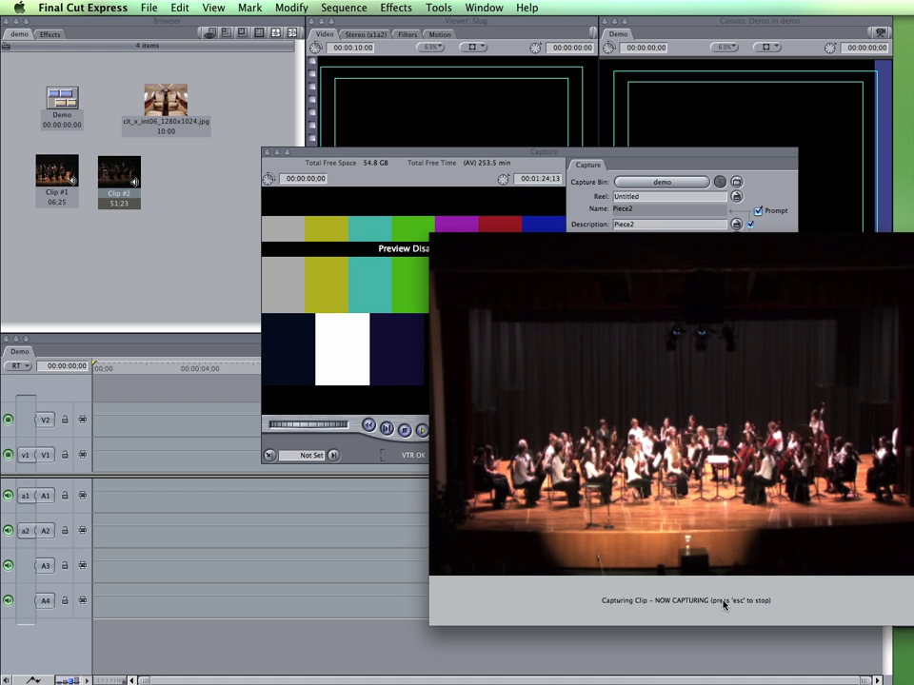
pyautogui.press('Escape')
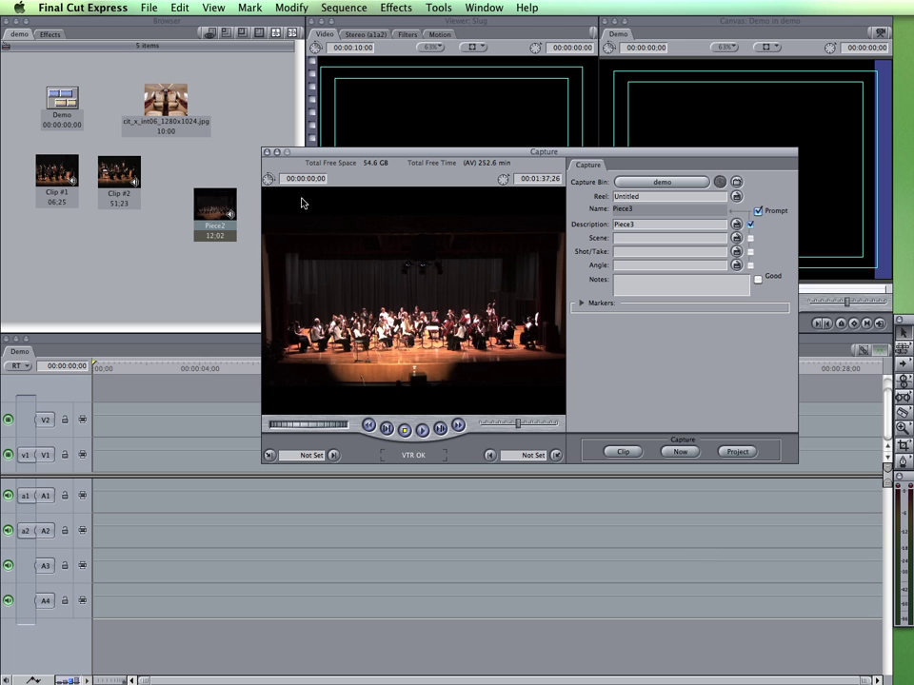
pyautogui.moveTo(226, 213); pyautogui.dragTo(67, 255)
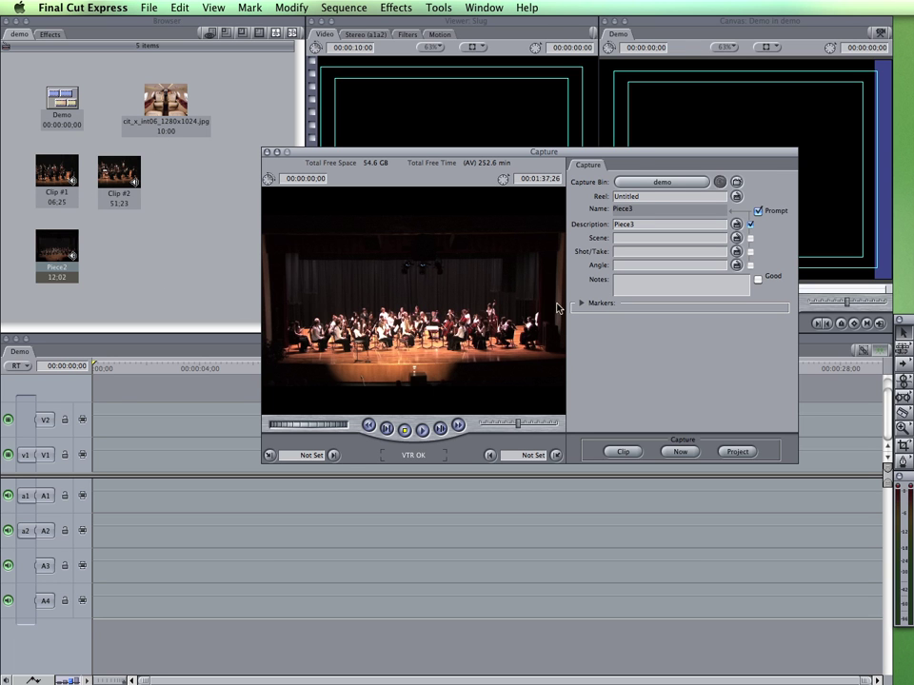
# Set the reel to SonyHD and description to xyz123, using the description as the clip name
pyautogui.doubleClick(653, 198)
pyautogui.write('SonyHD')
pyautogui.press('Tab')
pyautogui.write('xyz123')
pyautogui.press('Tab')
pyautogui.click(750, 224)
# Set the capture In point to 00:00:08;10
pyautogui.click(312, 456)
pyautogui.write('0')
pyautogui.write('1;20')
pyautogui.press('Return')
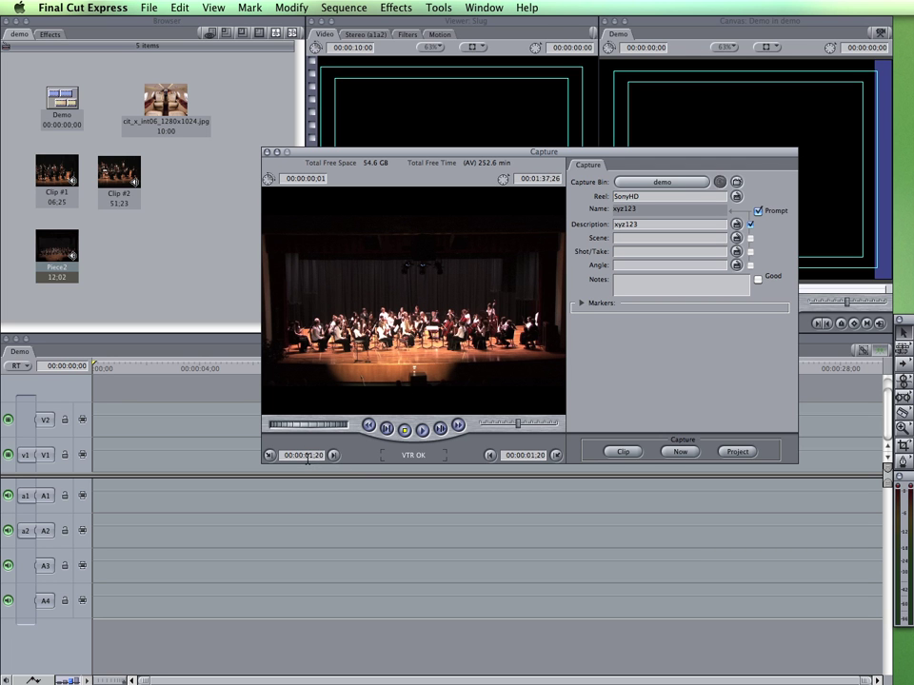
pyautogui.click(307, 459)
pyautogui.write('0810')
pyautogui.press('Return')
# Set the Out point to 00:00:15;00 and start capturing the marked range as a clip
pyautogui.click(522, 455)
pyautogui.write('150')
pyautogui.press('Return')
pyautogui.click(632, 453)
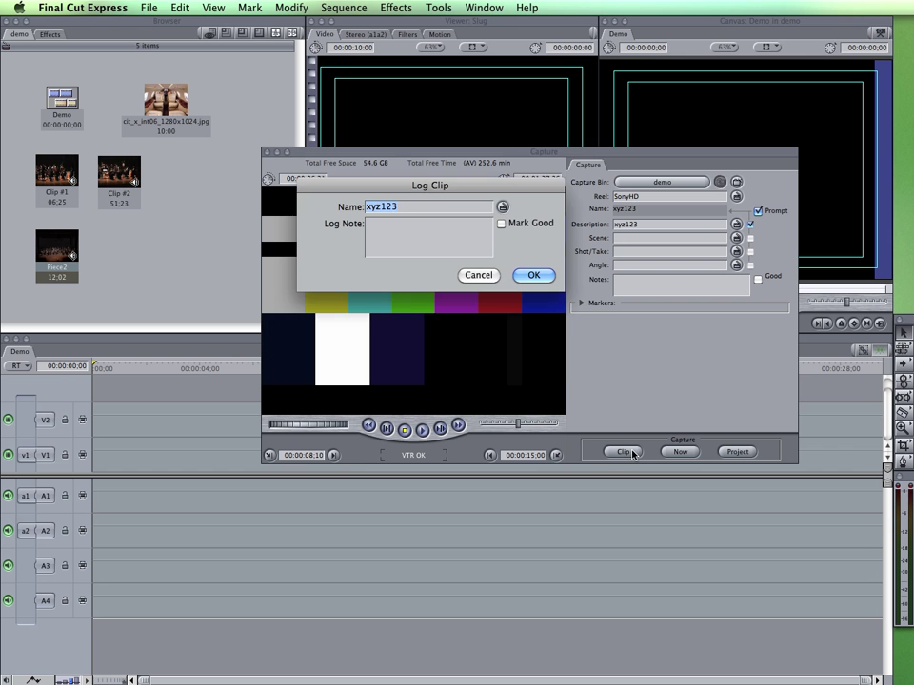
# Capture the 06;21 xyz123 clip and place its icon beside Piece2 in the browser
pyautogui.click(536, 278)
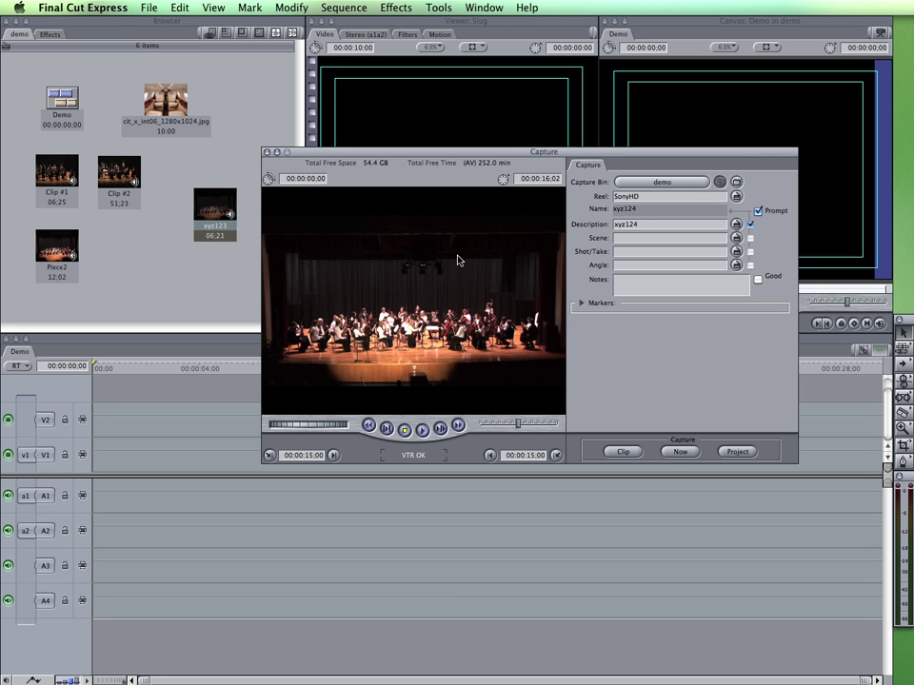
pyautogui.moveTo(218, 210); pyautogui.dragTo(162, 238)
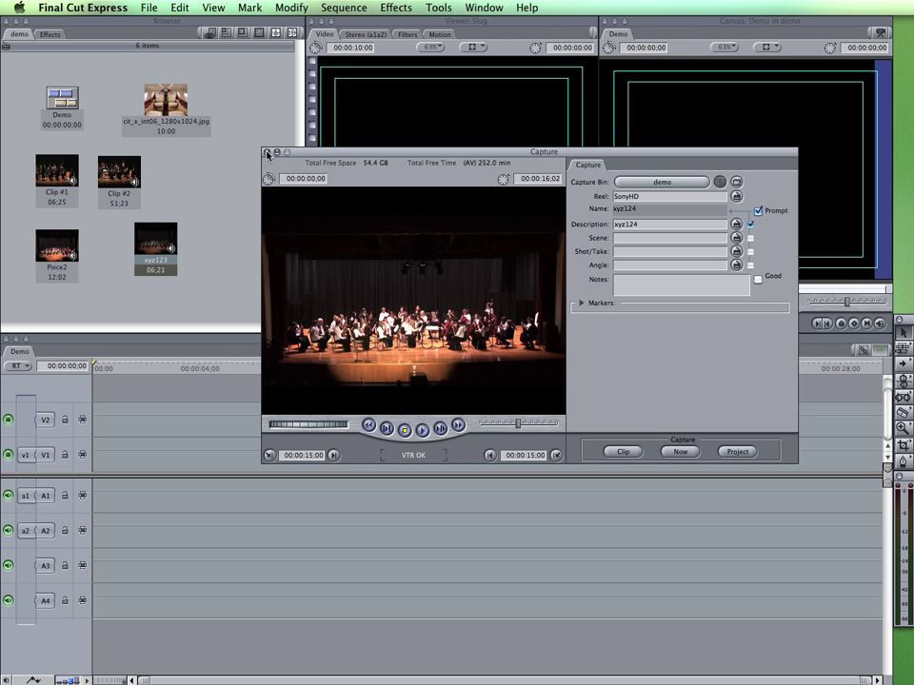
# Close the Capture window and check that System Settings scratch disks point to the Class Demo folder
pyautogui.click(267, 153)
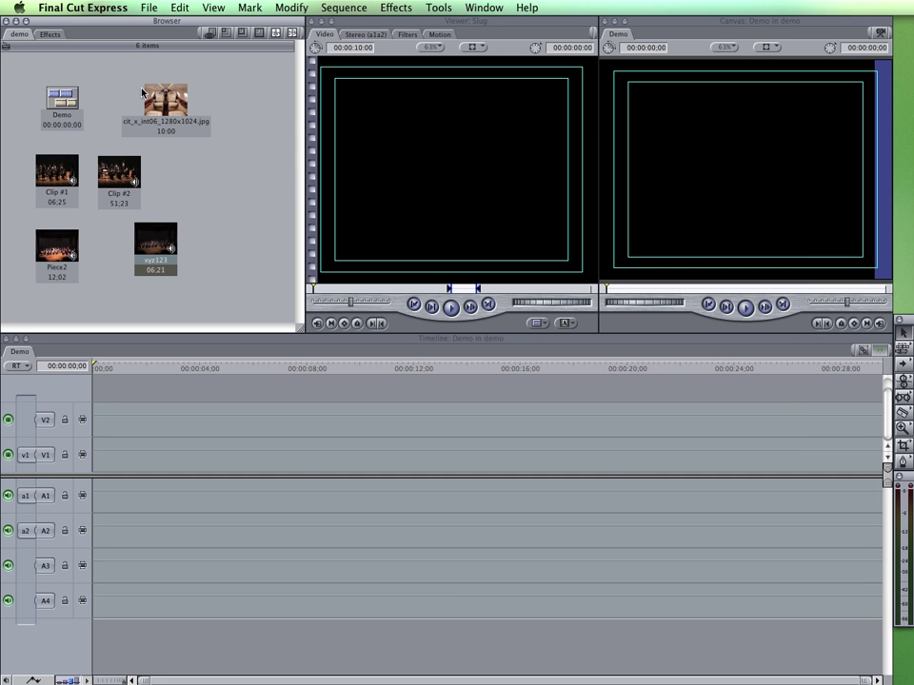
pyautogui.click(118, 9)
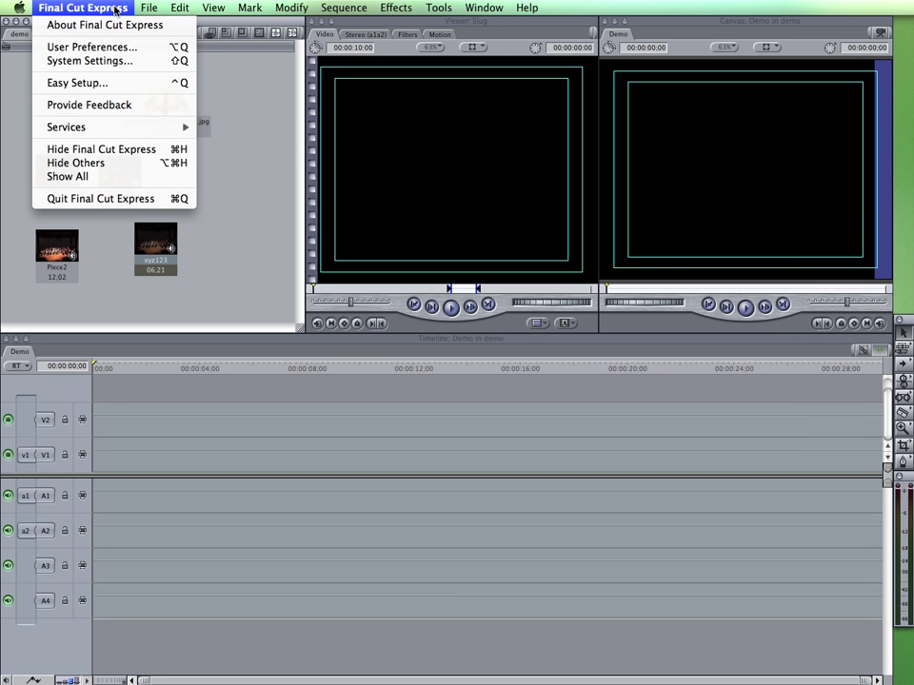
pyautogui.click(108, 63)
pyautogui.moveTo(338, 106); pyautogui.dragTo(585, 105)
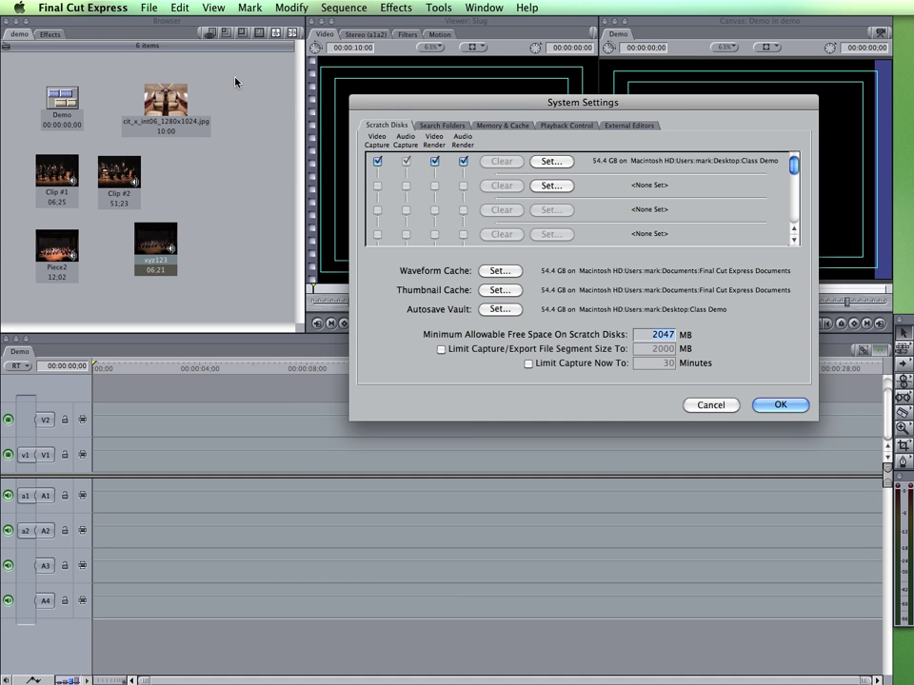
pyautogui.click(712, 405)
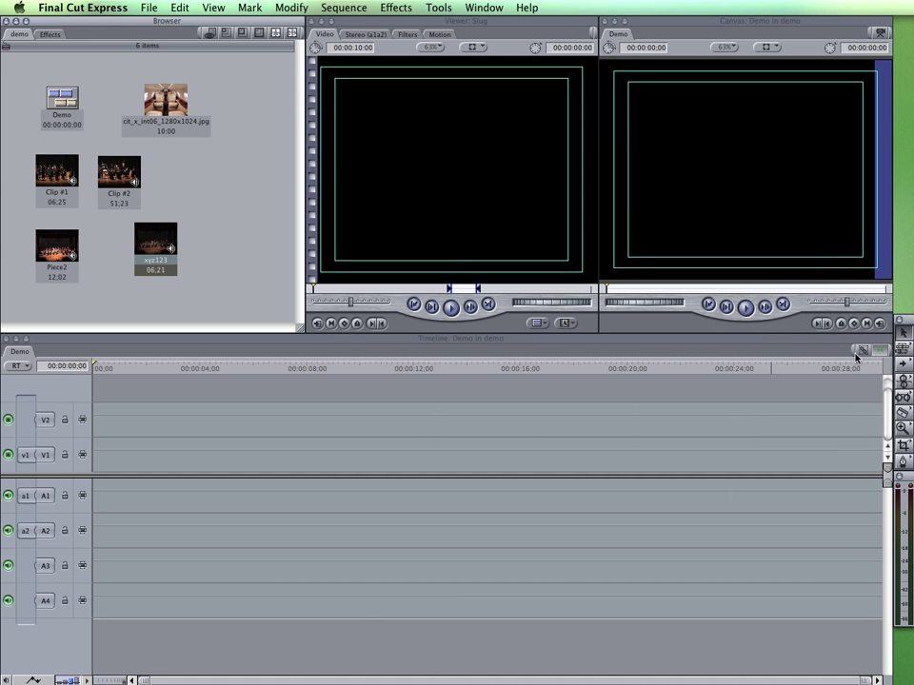
pyautogui.moveTo(909, 143); pyautogui.dragTo(323, 230)
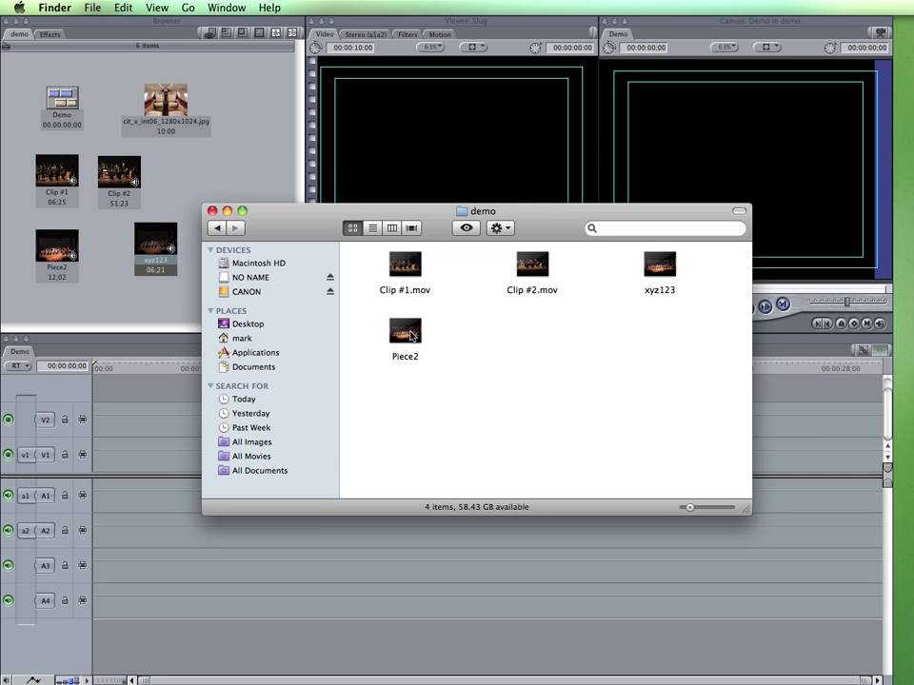
pyautogui.click(218, 228)
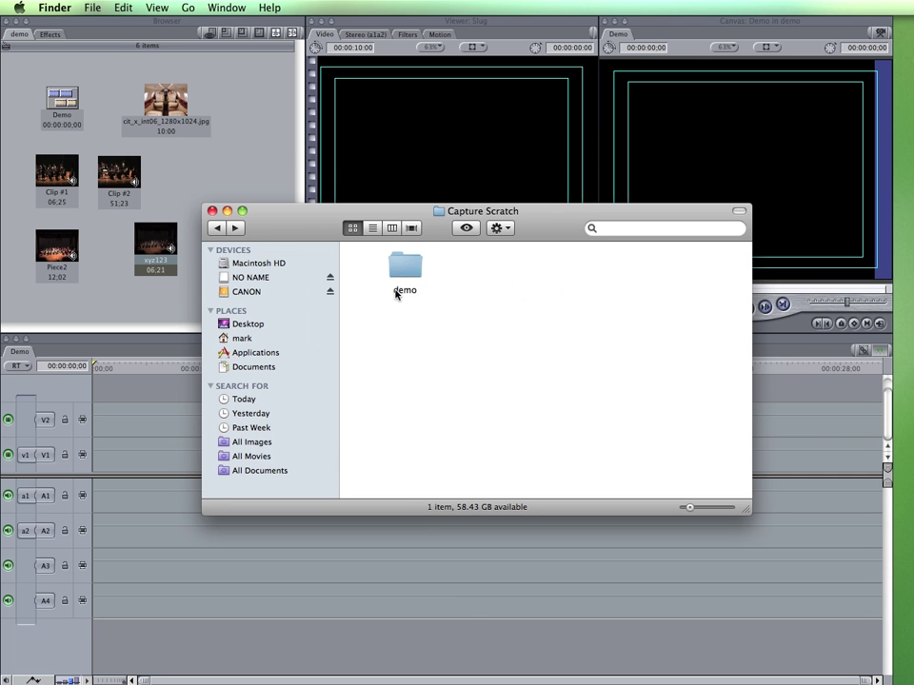
pyautogui.click(219, 229)
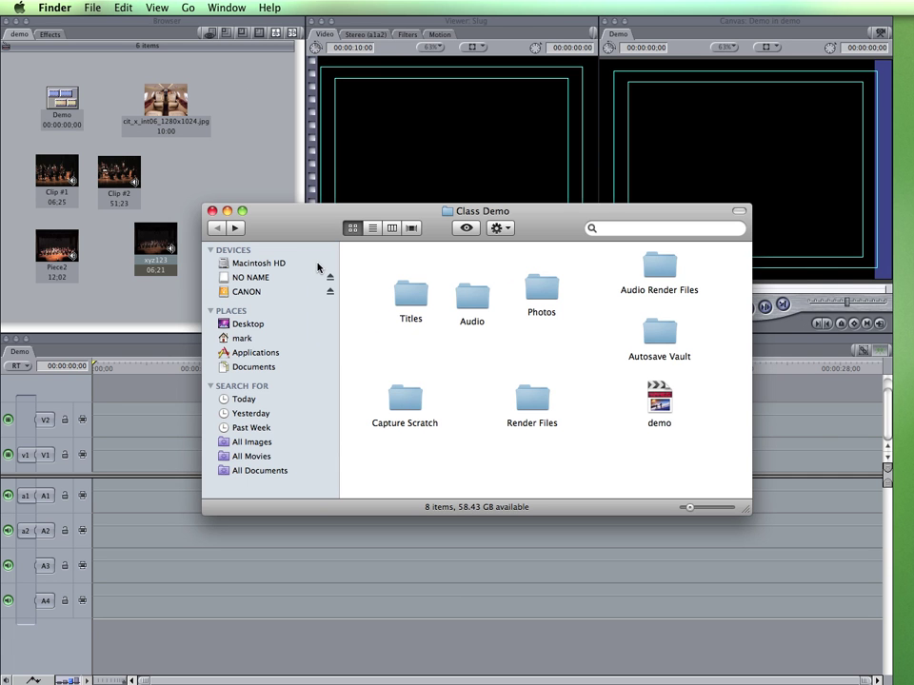
pyautogui.click(213, 211)
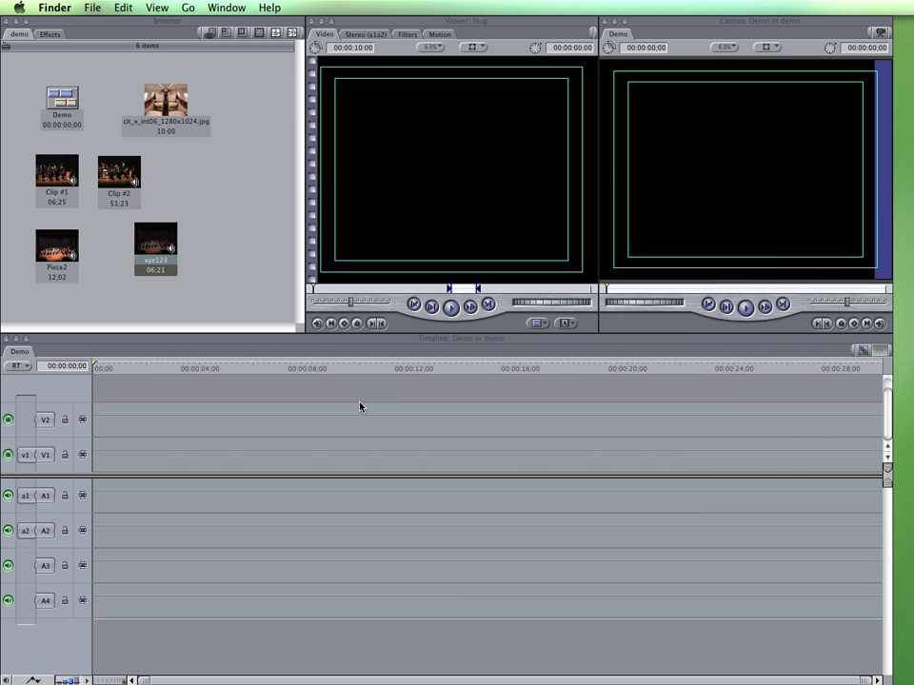